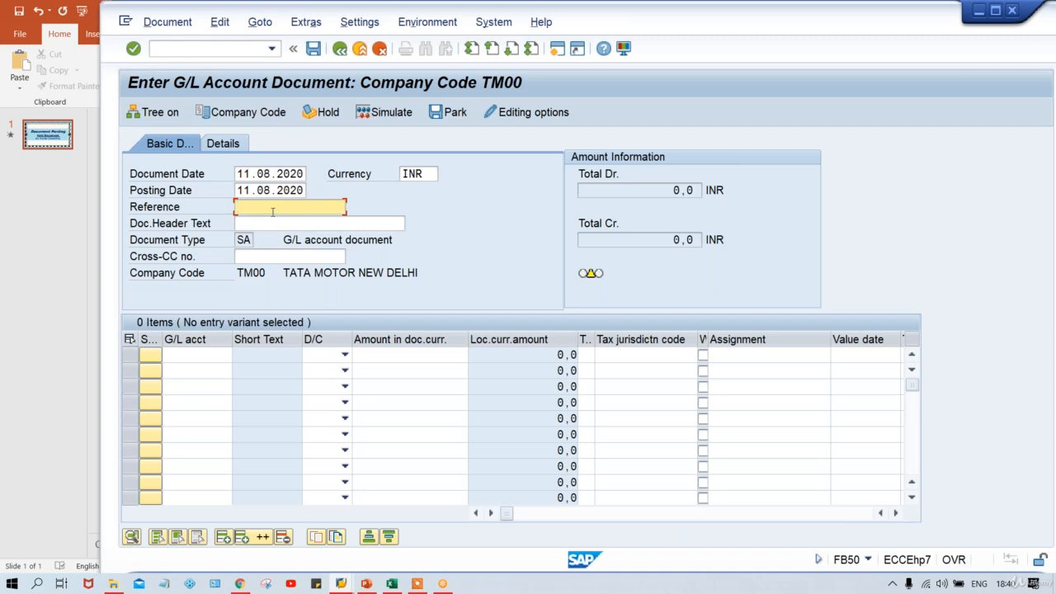
- Enter TEST as both the reference and the document header text of the G/L document
key("Down")
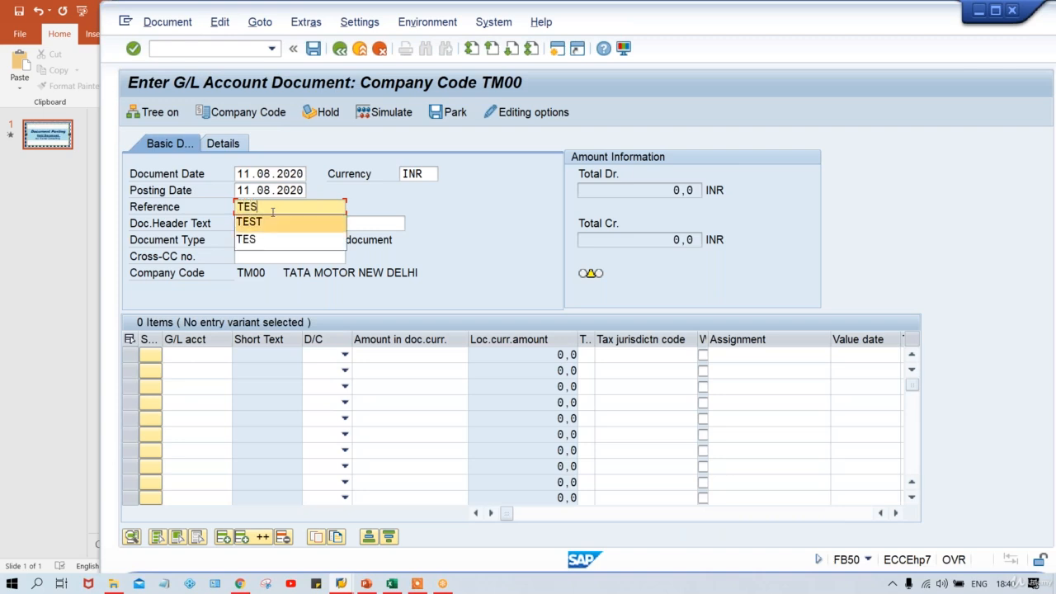
key("Return")
key("Tab")
type("T")
key("Return")
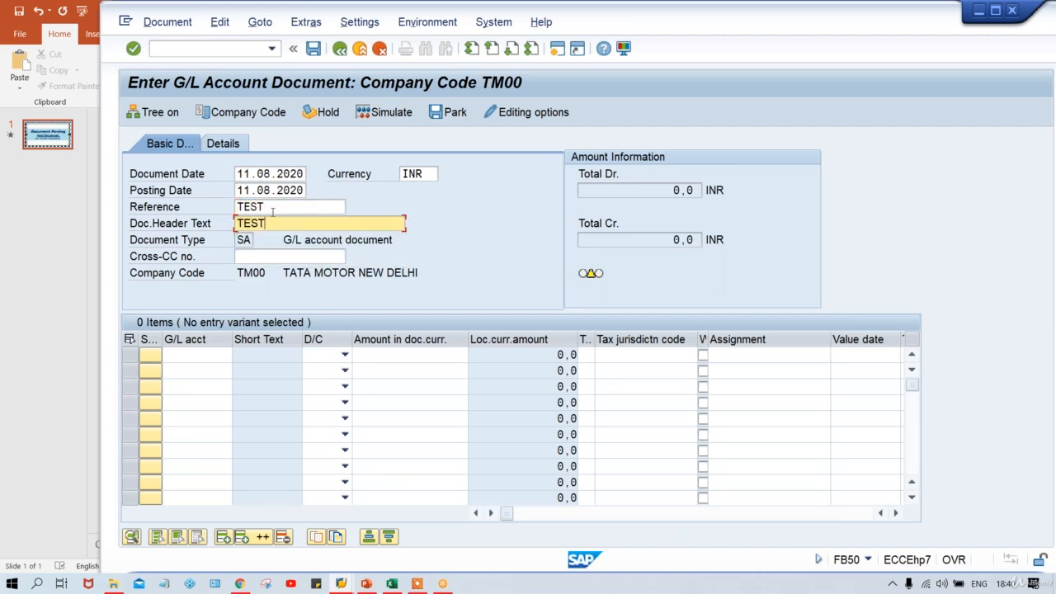
- Fill the first line item with G/L account 4000, Debit, amount 700 and the item text TEST
left_click(205, 356)
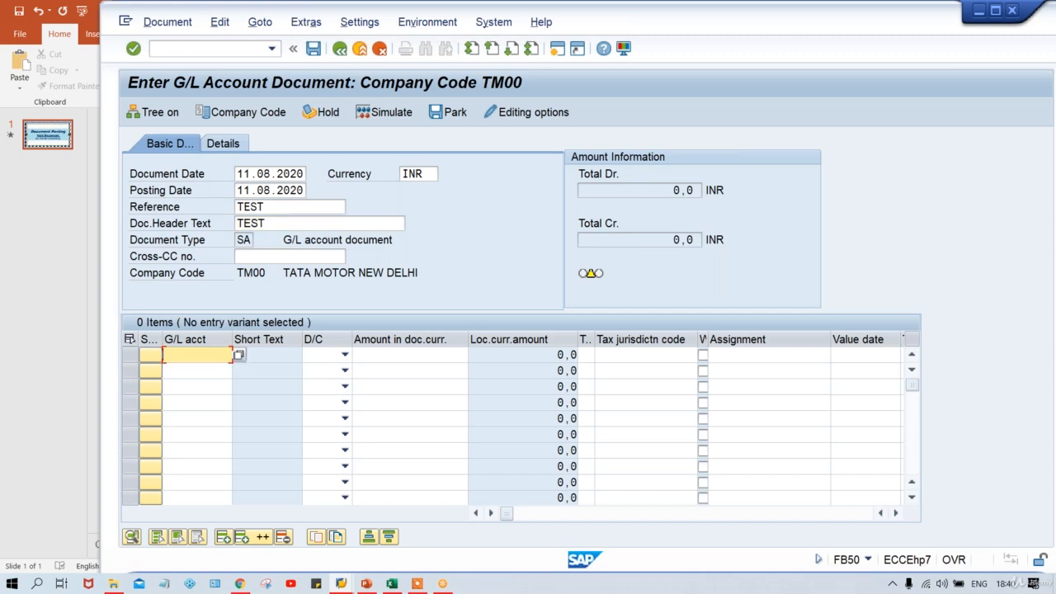
type("4000")
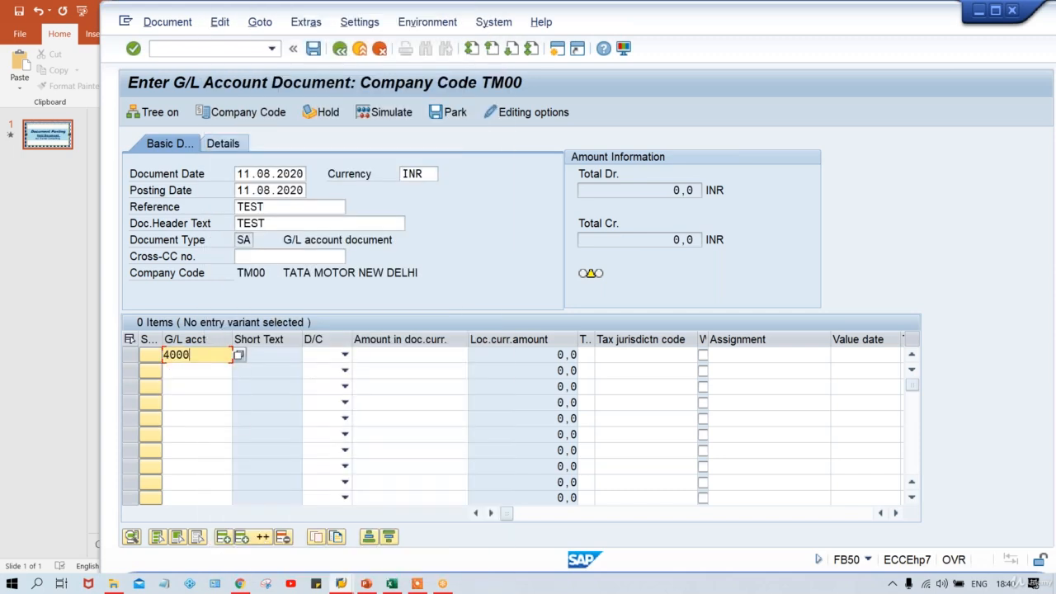
key("Tab")
key("Down")
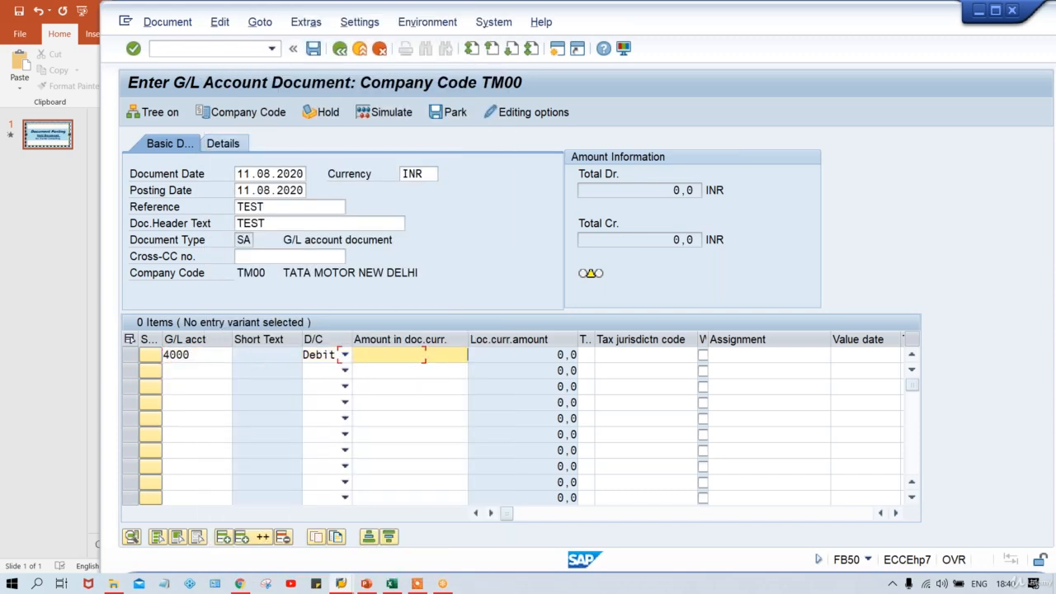
key("Tab")
type("700")
key("Tab")
key("Tab")
key("Tab")
key("Tab")
key("Tab")
key("Tab")
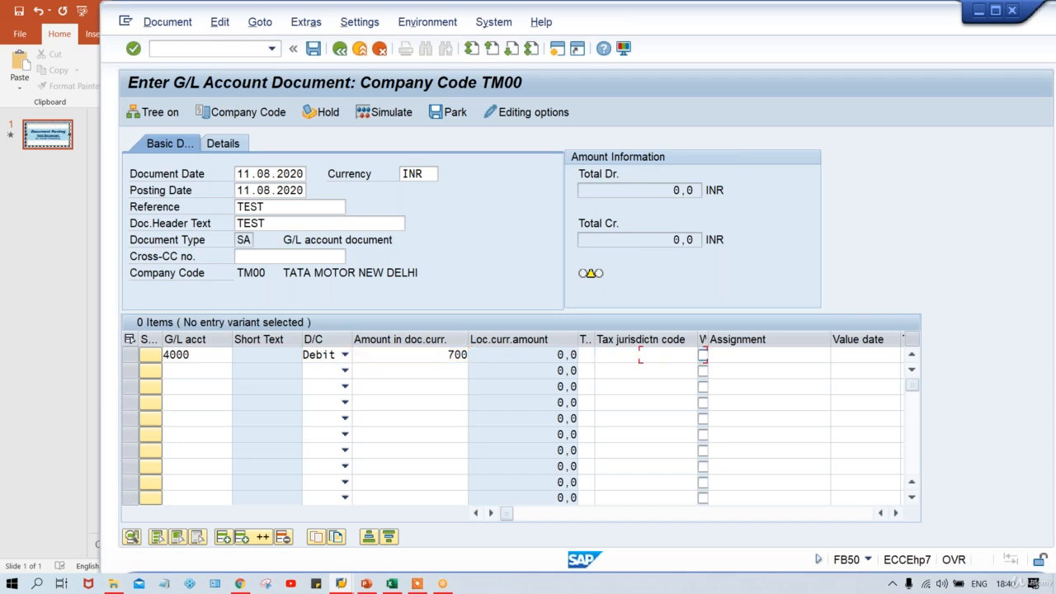
key("shift+Tab")
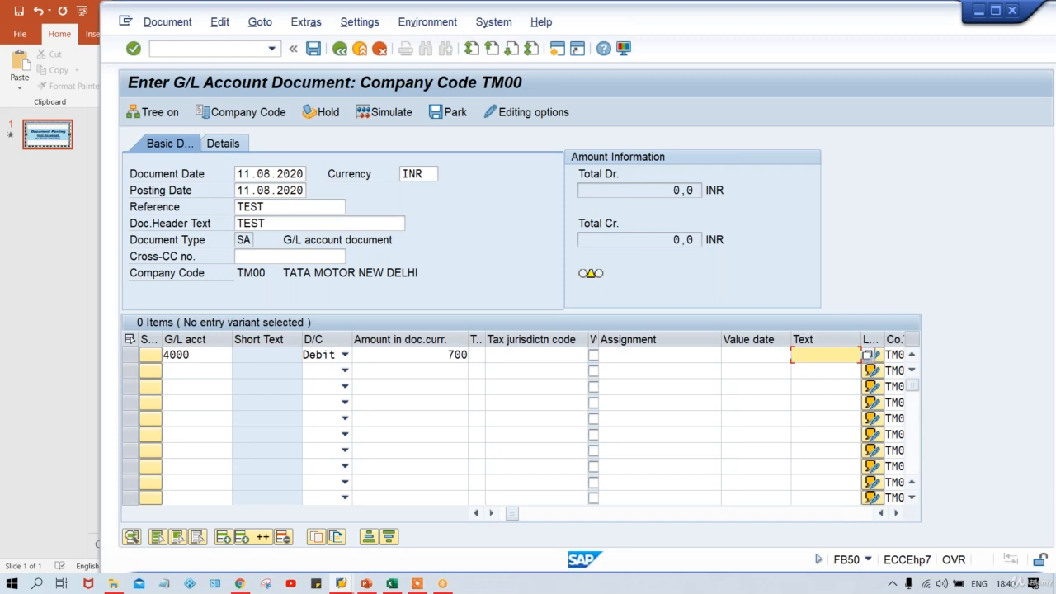
type("TEST")
left_click(353, 239)
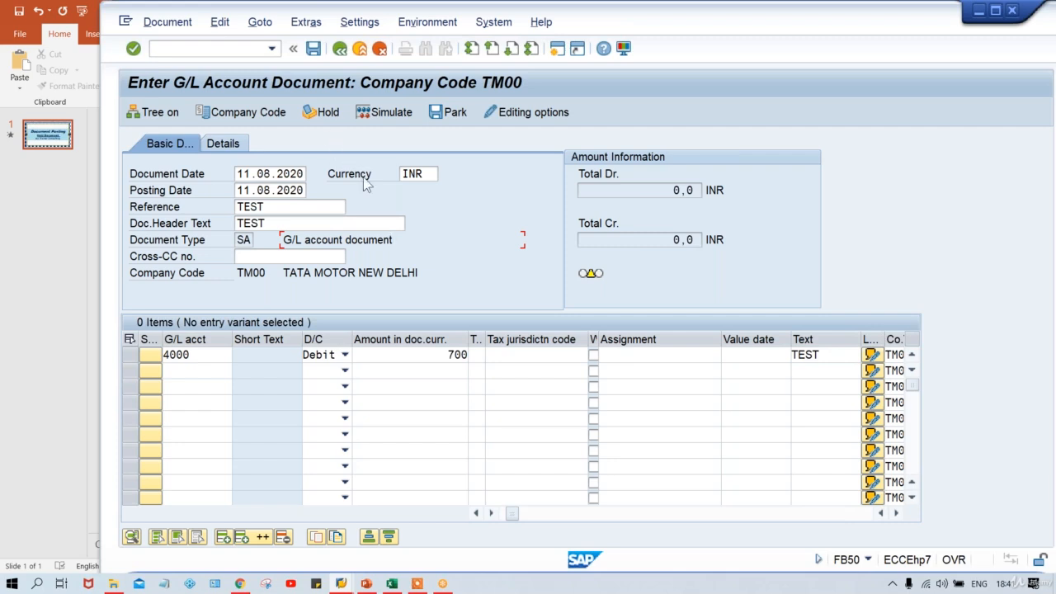
- Hold the incomplete document under the temporary document number 123
left_click(327, 114)
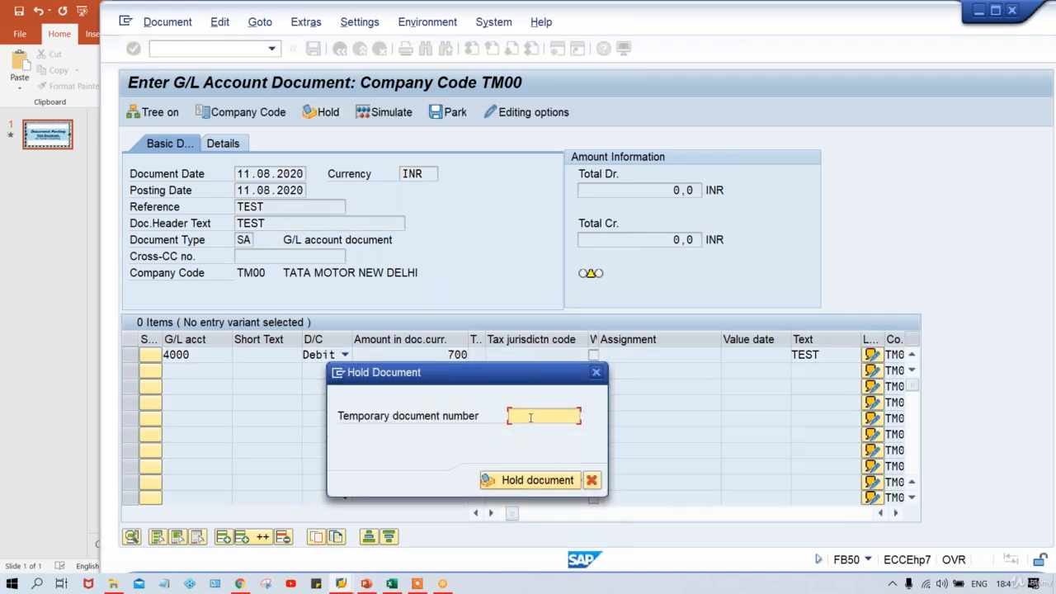
type("123")
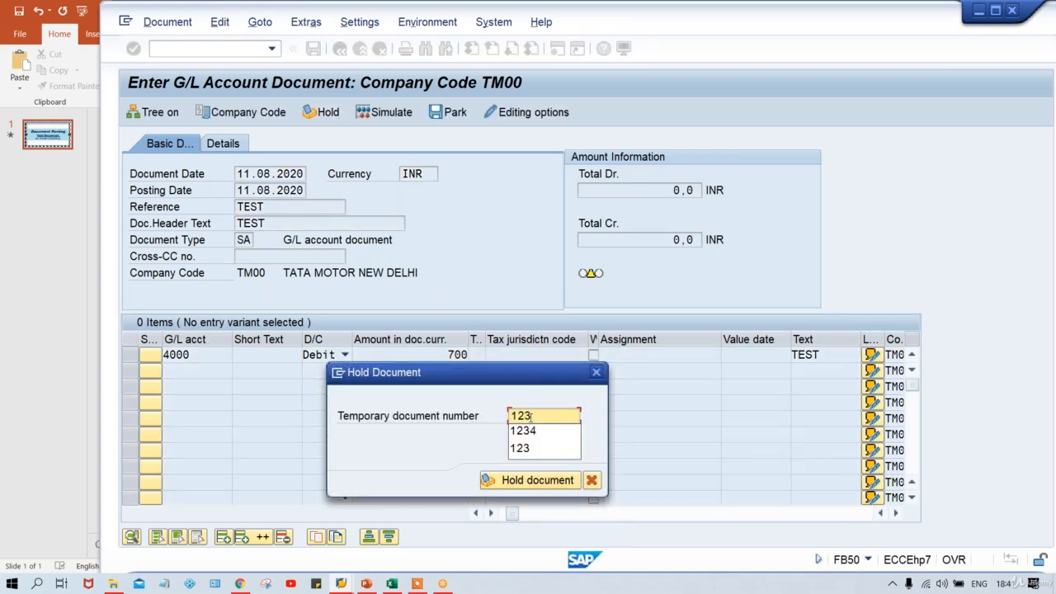
left_click(542, 417)
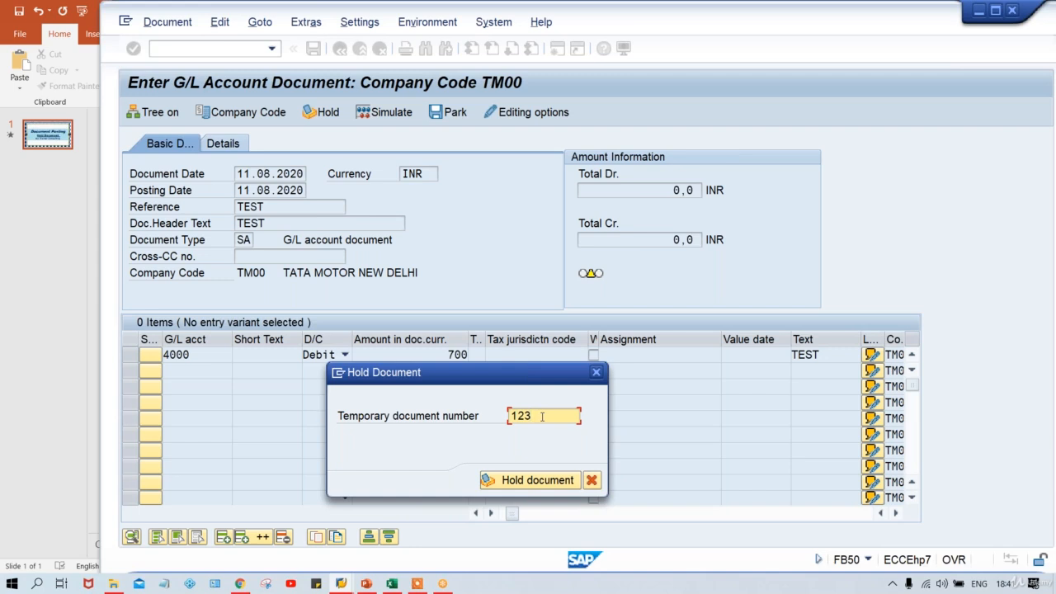
key("Return")
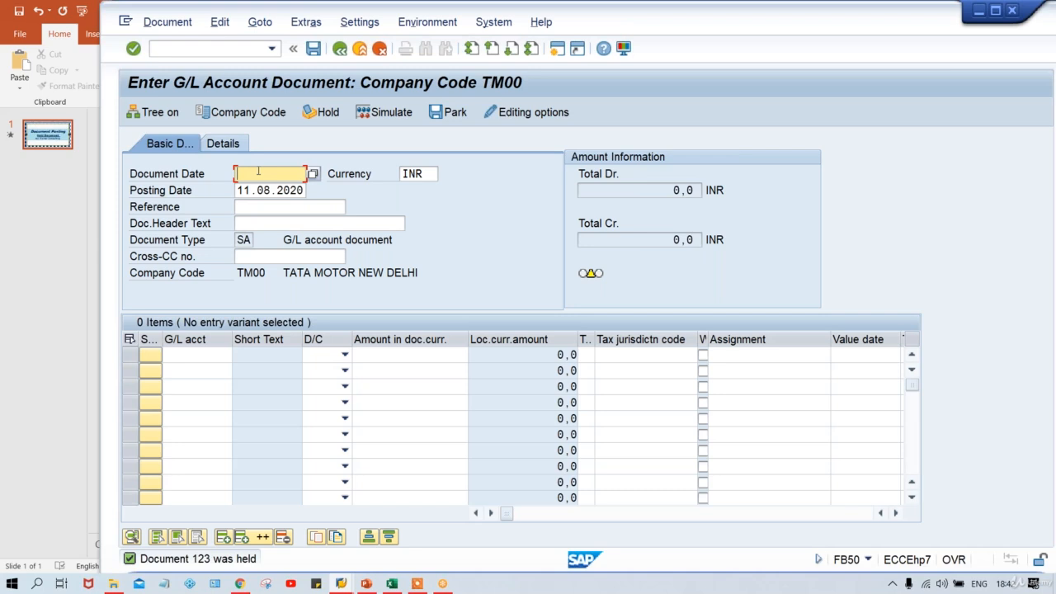
left_click(164, 25)
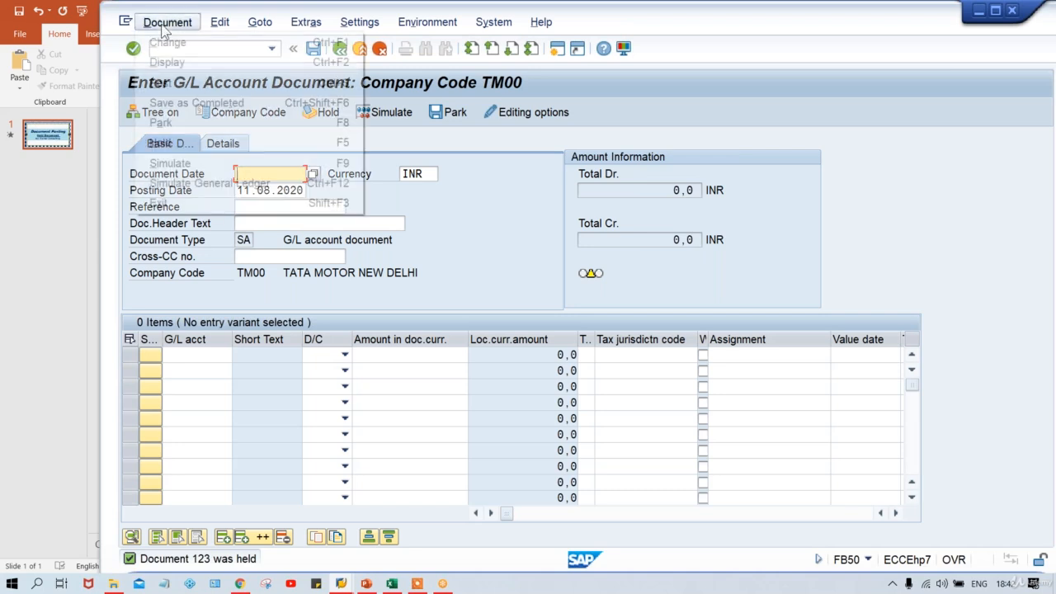
mouse_move(229, 24)
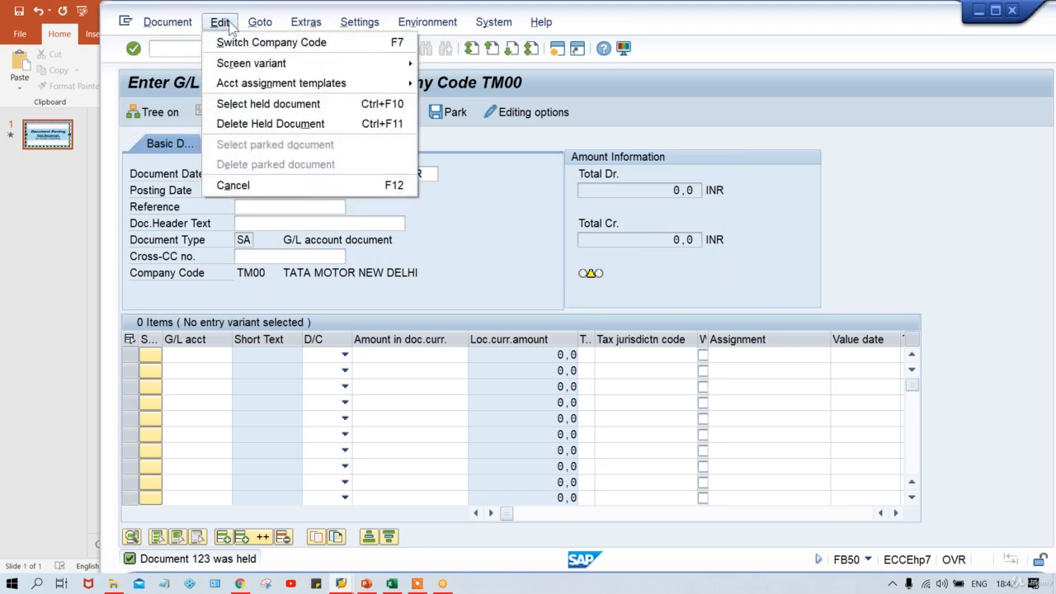
left_click(277, 105)
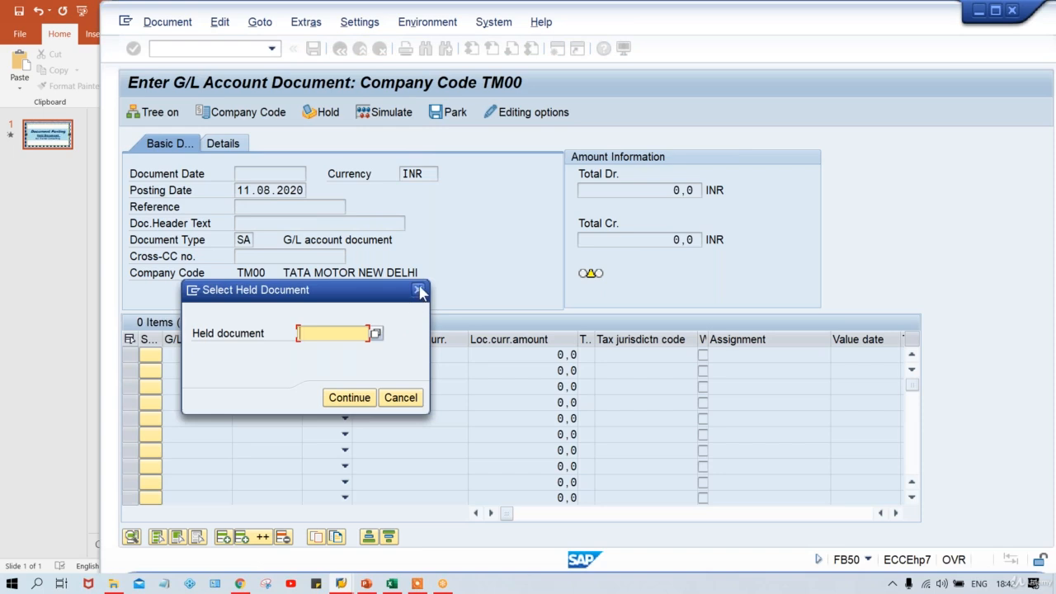
left_click(417, 290)
- Restart transaction FB50 and retrieve held document 123 from the list of temporary document numbers
left_click(244, 51)
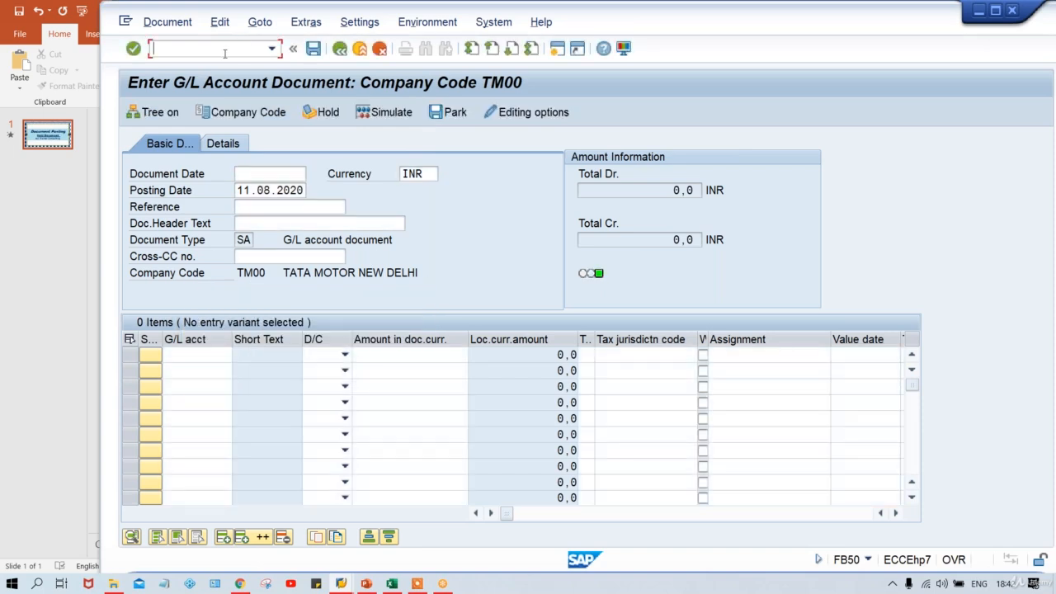
type("/NFB50")
key("Return")
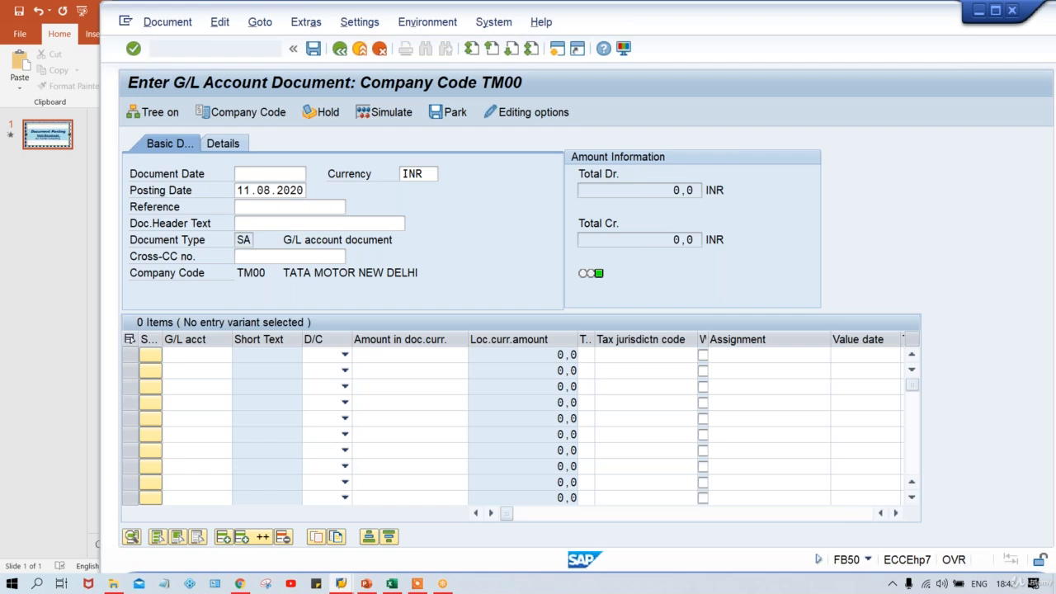
left_click(220, 22)
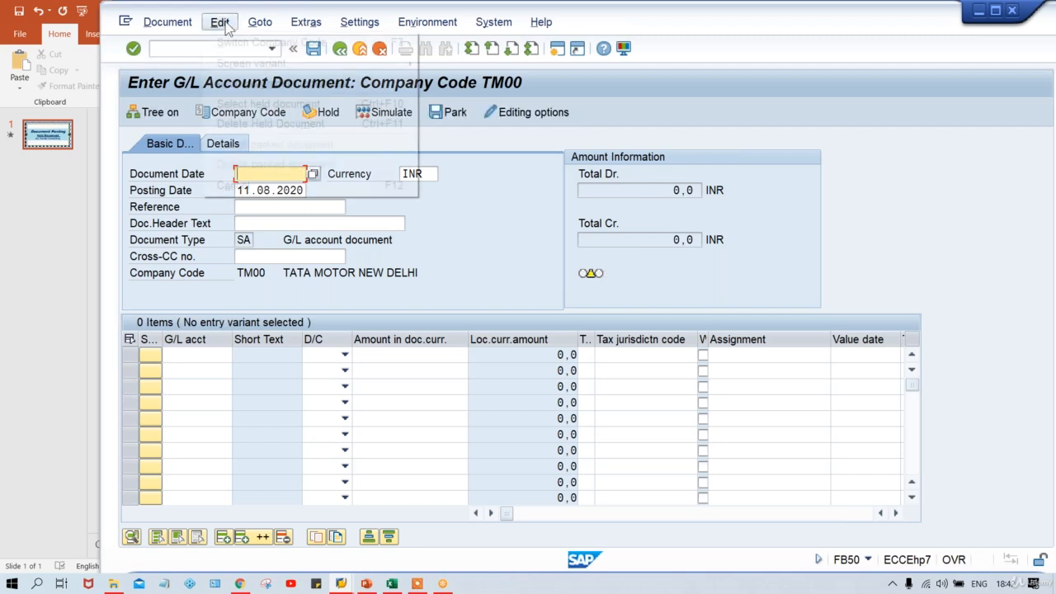
left_click(262, 105)
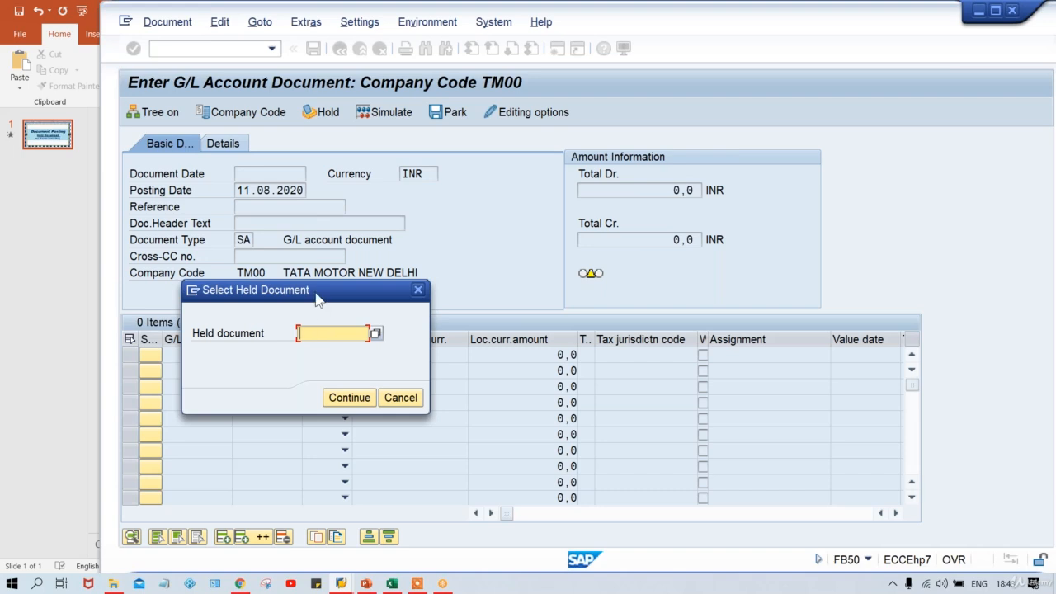
left_click(376, 334)
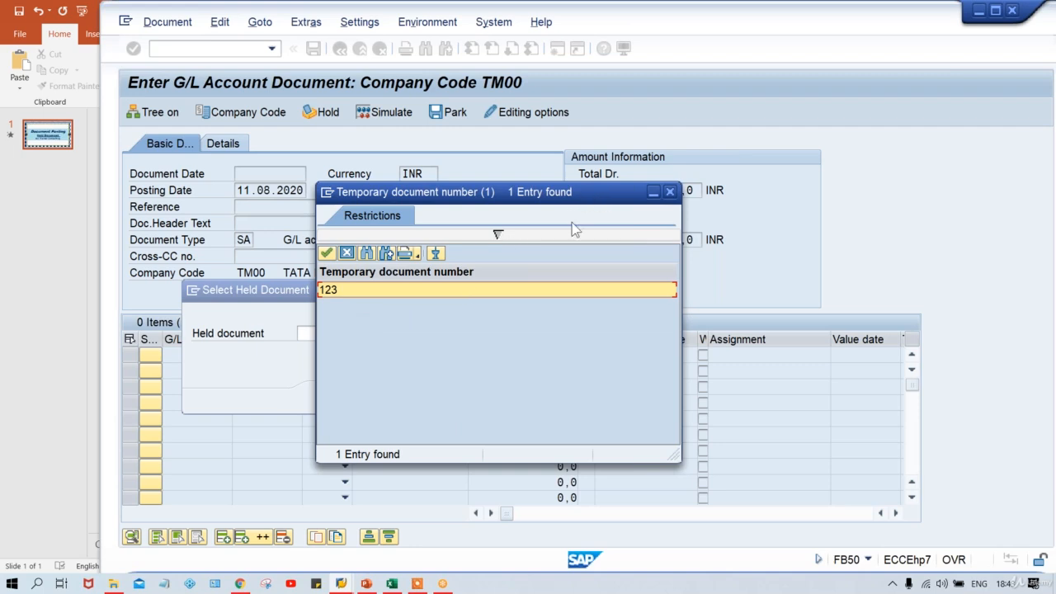
double_click(343, 293)
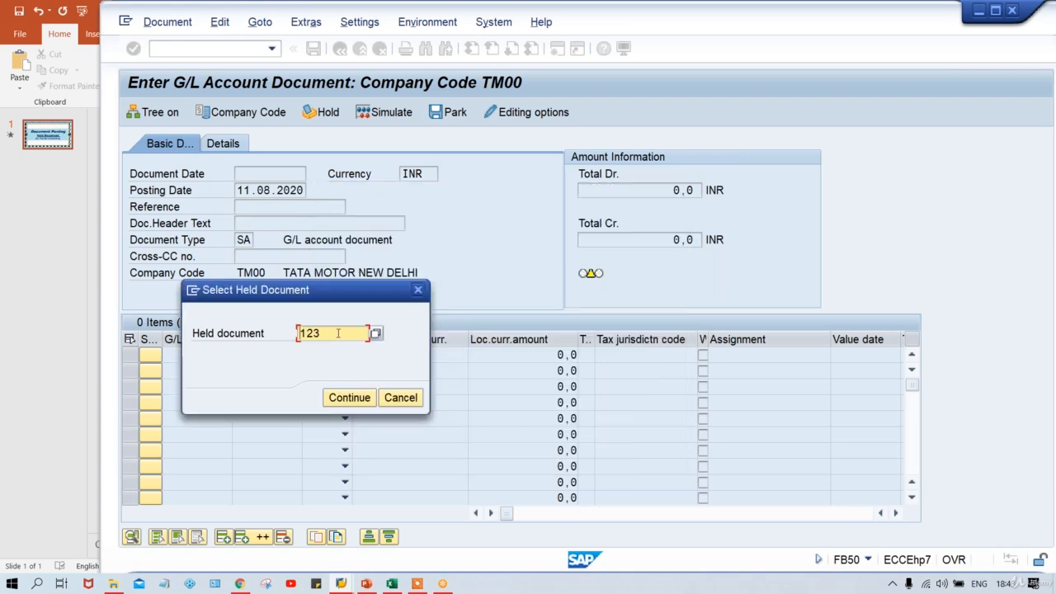
key("Return")
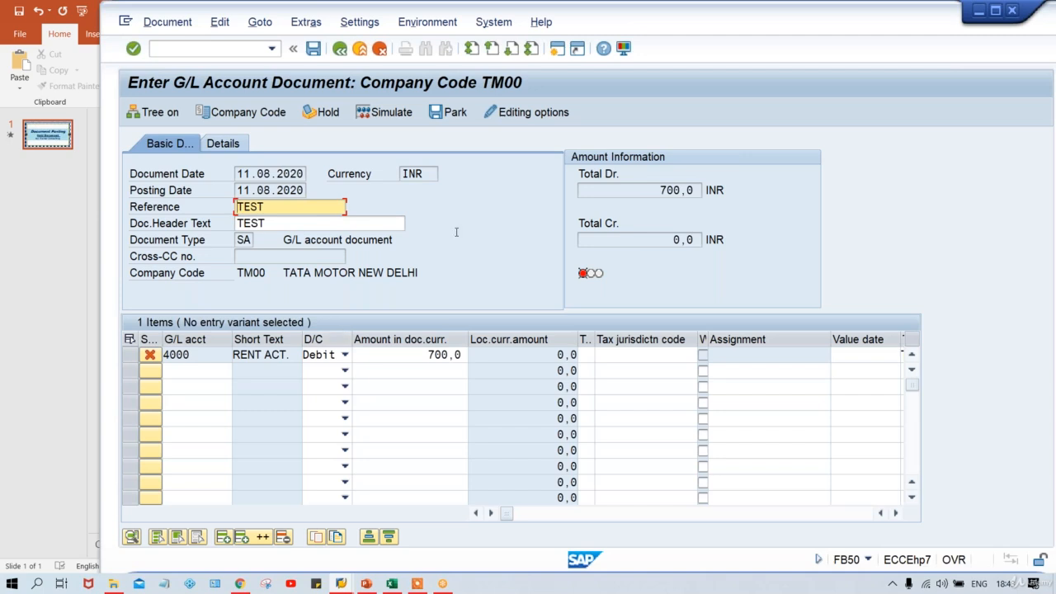
- Add a second line item crediting G/L account 1000 with 700, and simulate the document
left_click(190, 375)
type("1000")
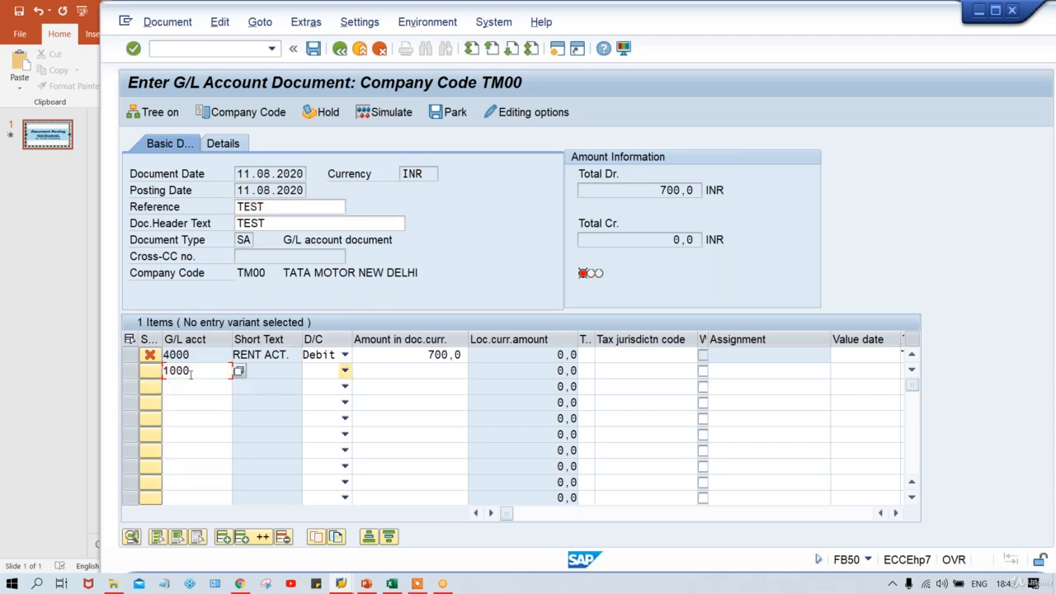
key("Tab")
key("c")
key("Tab")
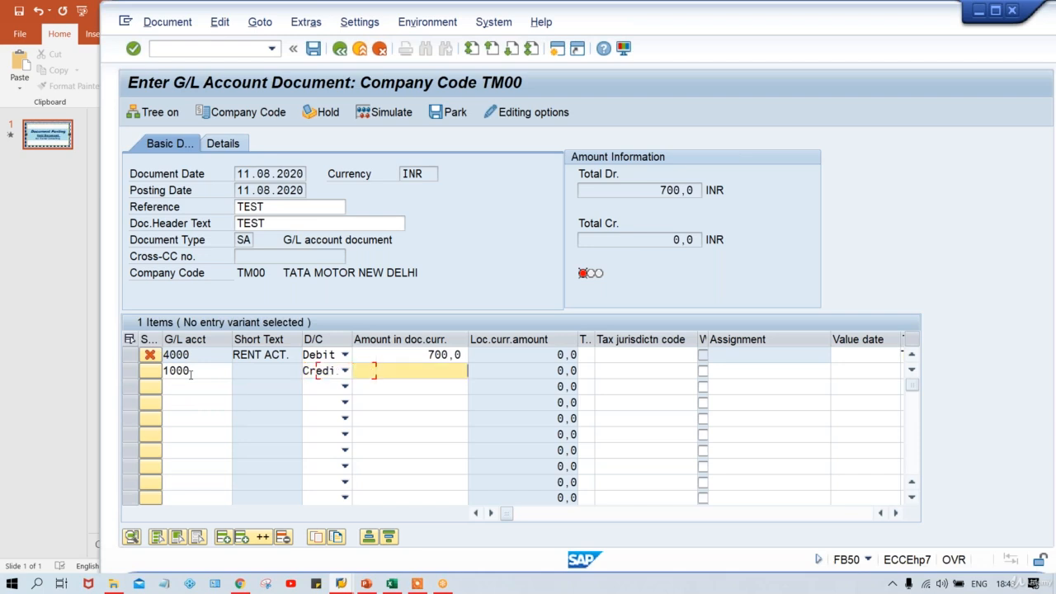
type("700")
key("Return")
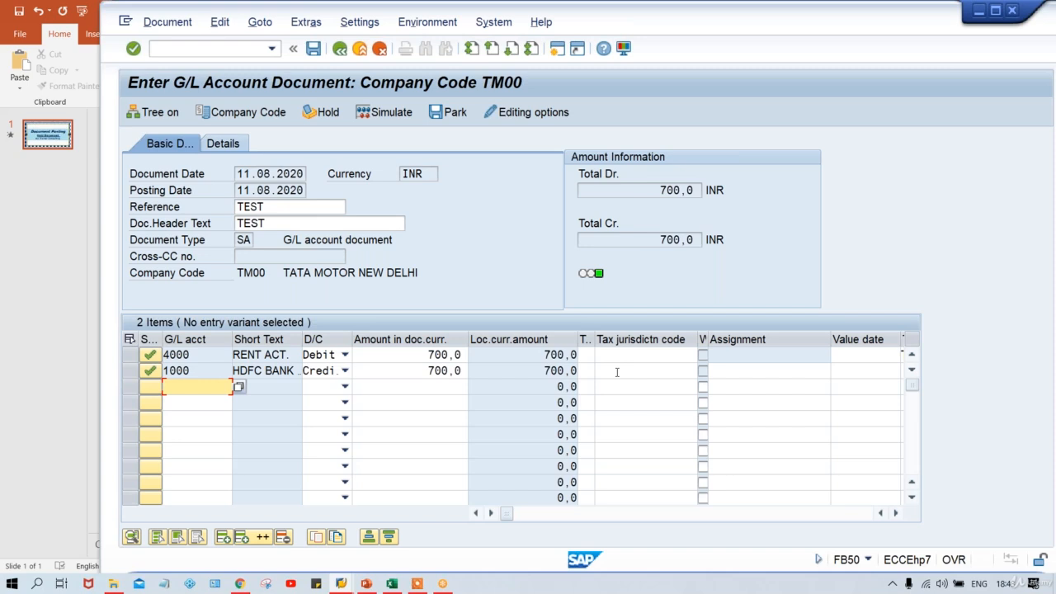
left_click(382, 112)
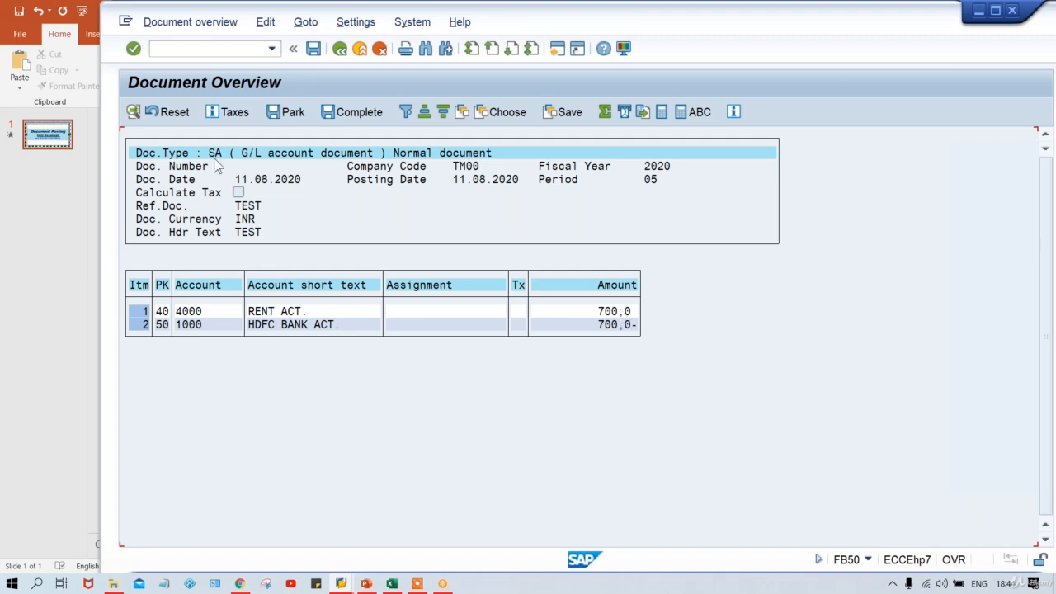
- In a new session, run FBL3N to list the open line items of G/L account 4000 and check the account total
left_click(557, 49)
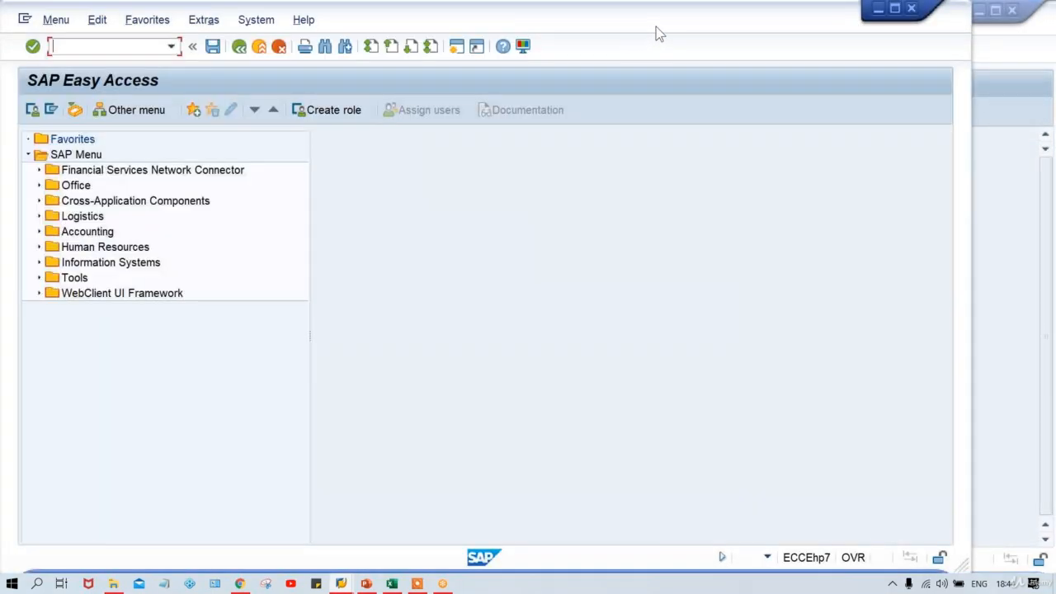
left_click_drag(656, 27, 738, 33)
type("FB")
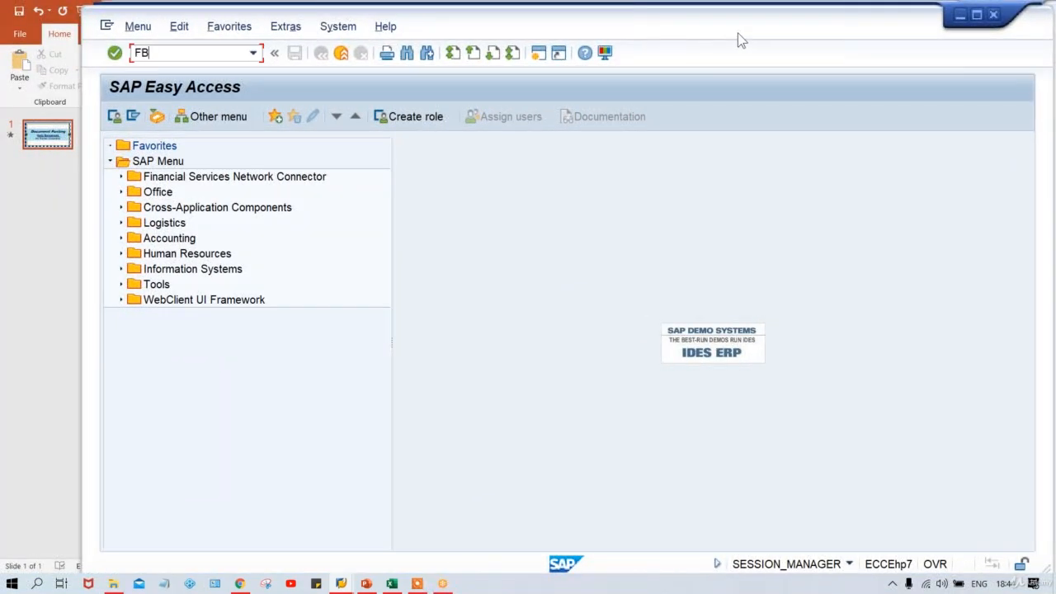
type("L3N")
key("Return")
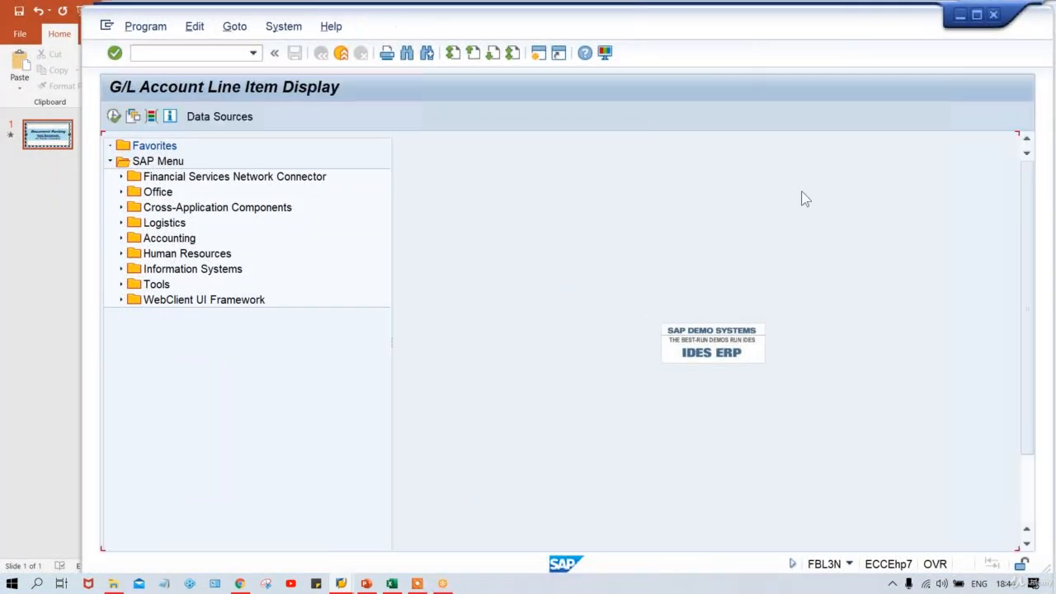
type("4000")
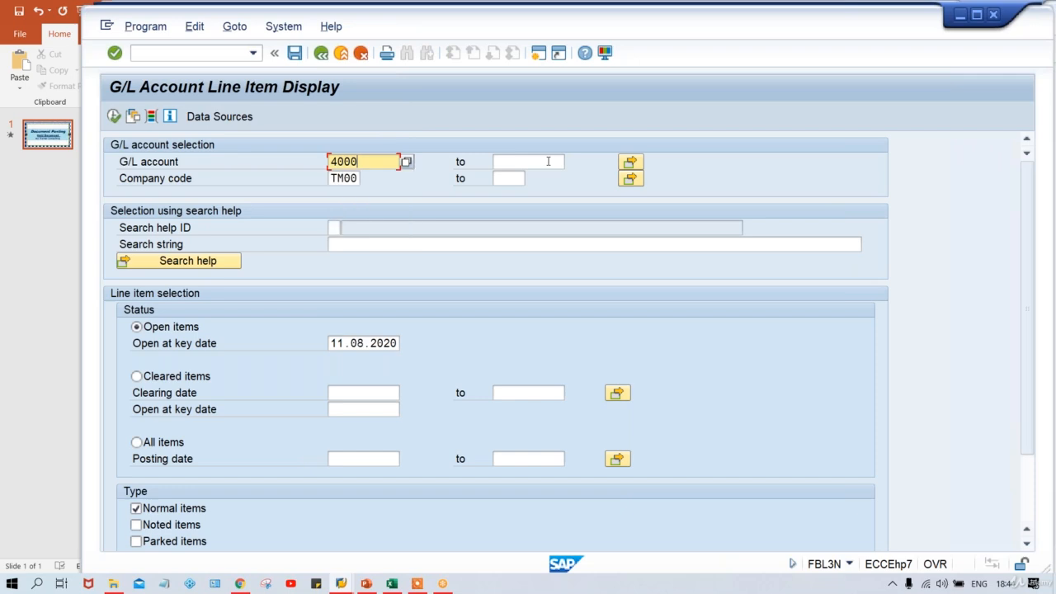
left_click(114, 116)
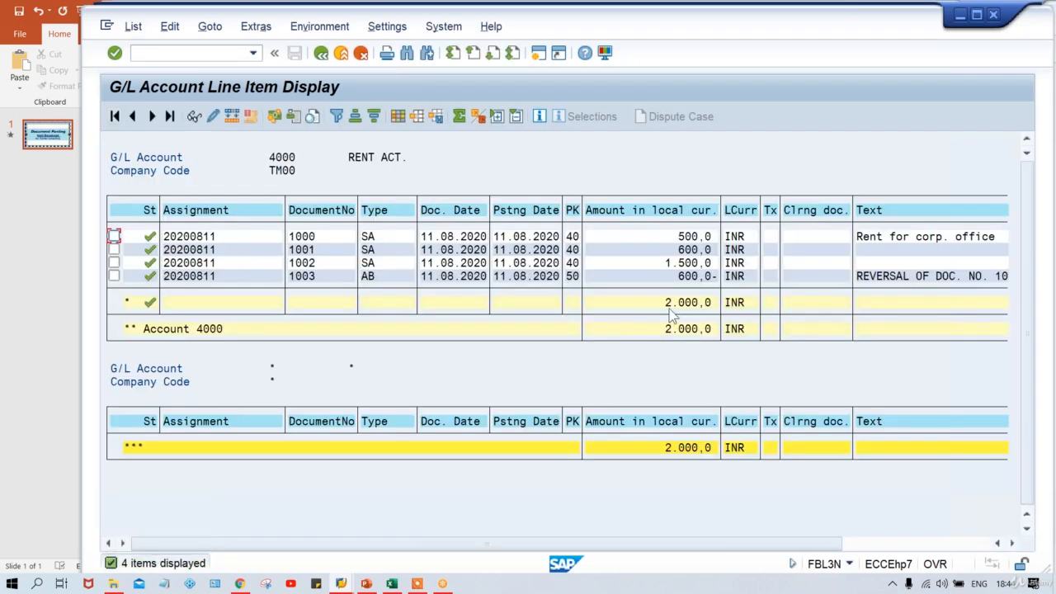
left_click(669, 307)
left_click(702, 307)
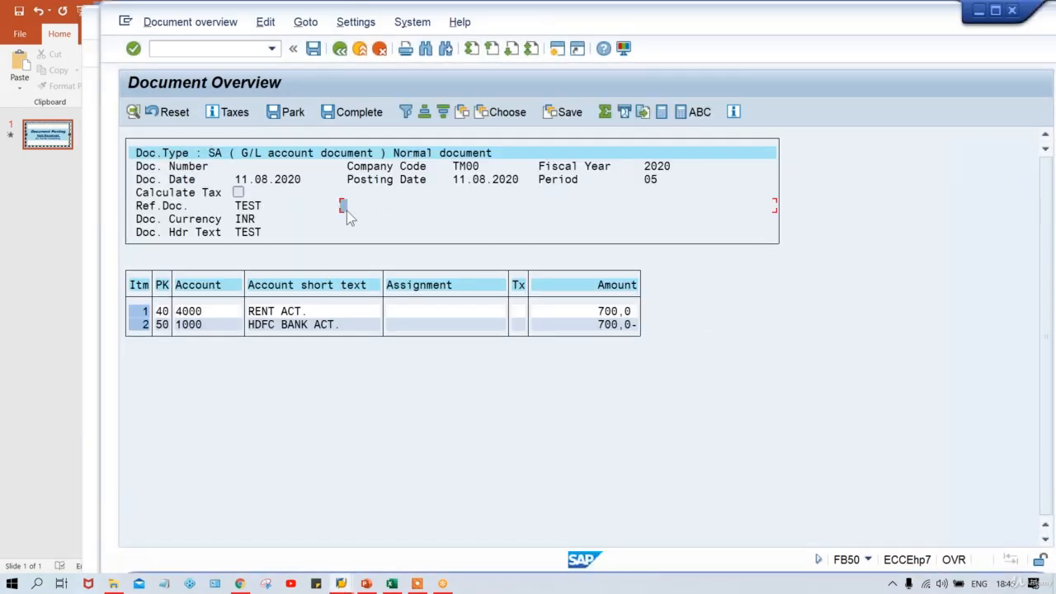
- Post the simulated document from the FB50 session and switch back to the line item display of account 4000
key("ctrl+s")
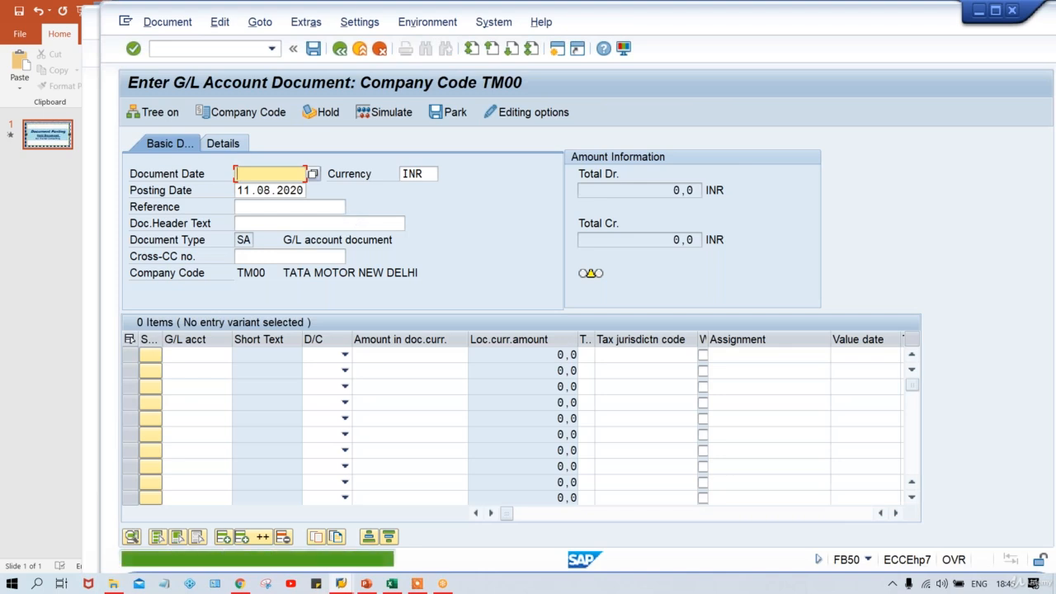
mouse_move(341, 584)
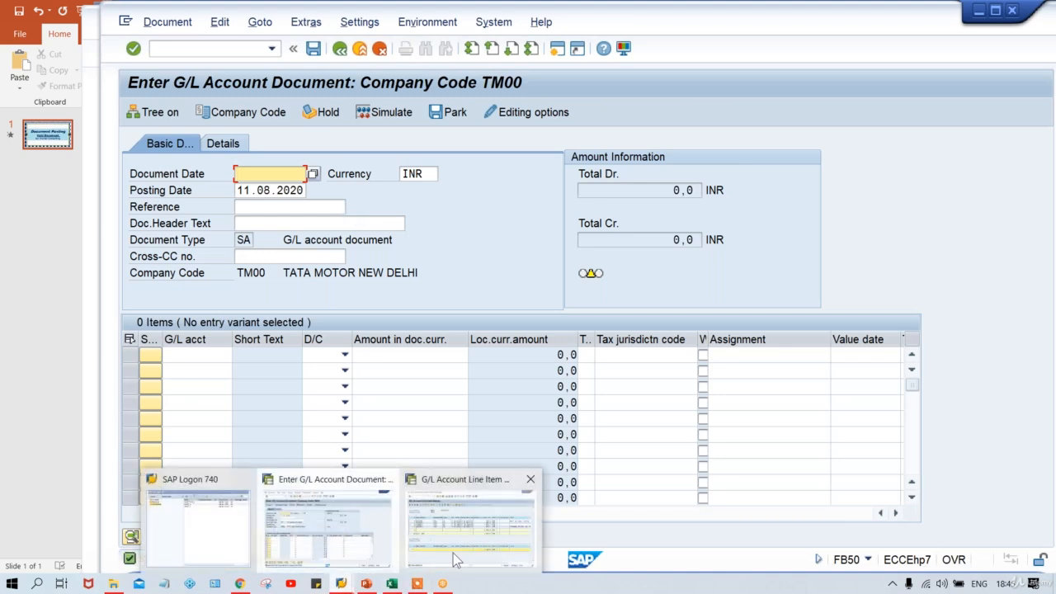
left_click(458, 560)
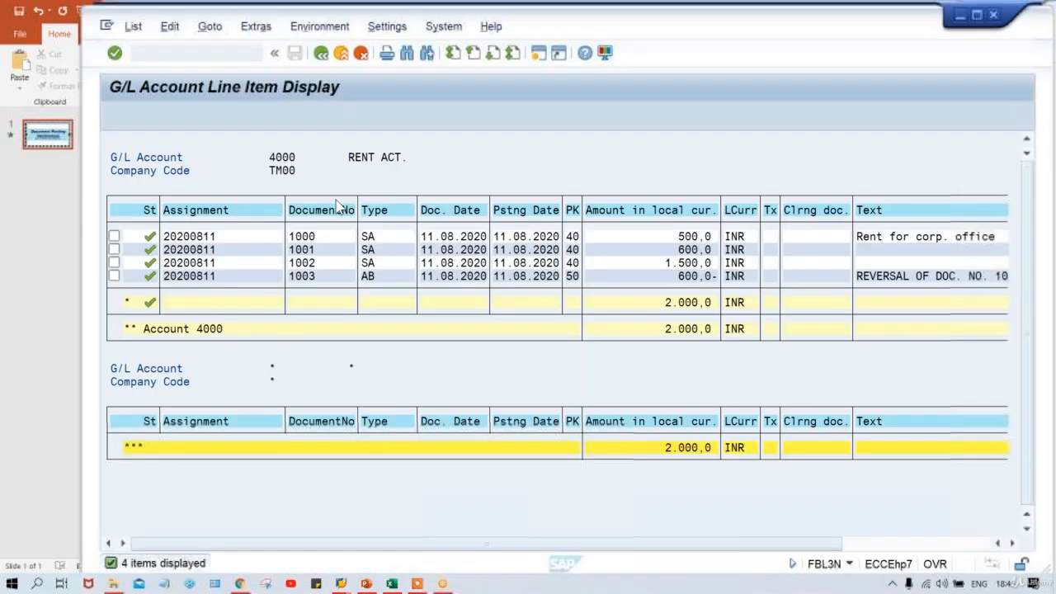
- Refresh the line item list of account 4000 to check its total, and switch back to the FB50 session
left_click(134, 27)
left_click(147, 66)
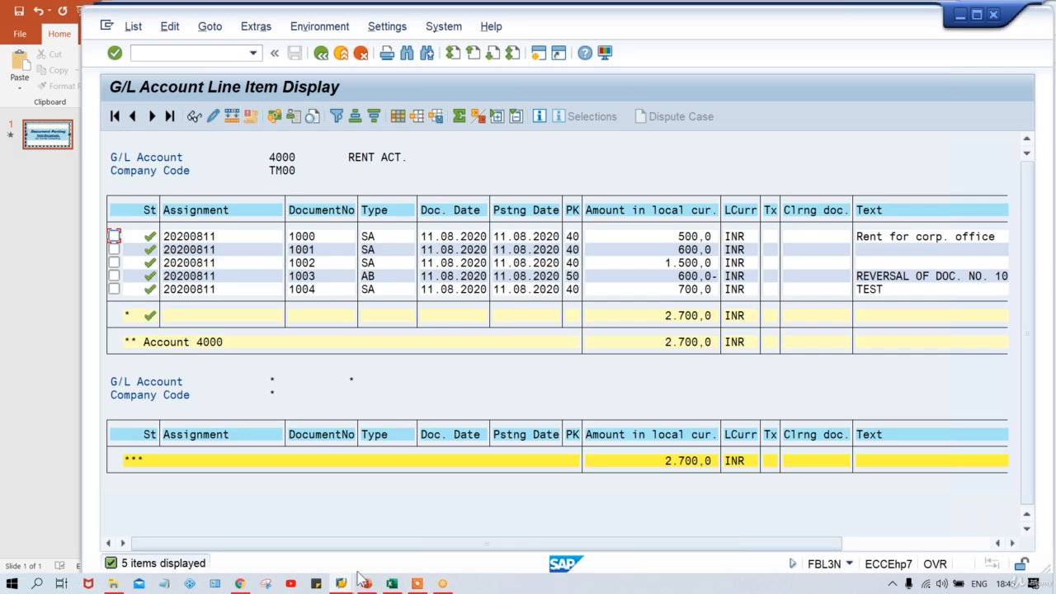
mouse_move(342, 584)
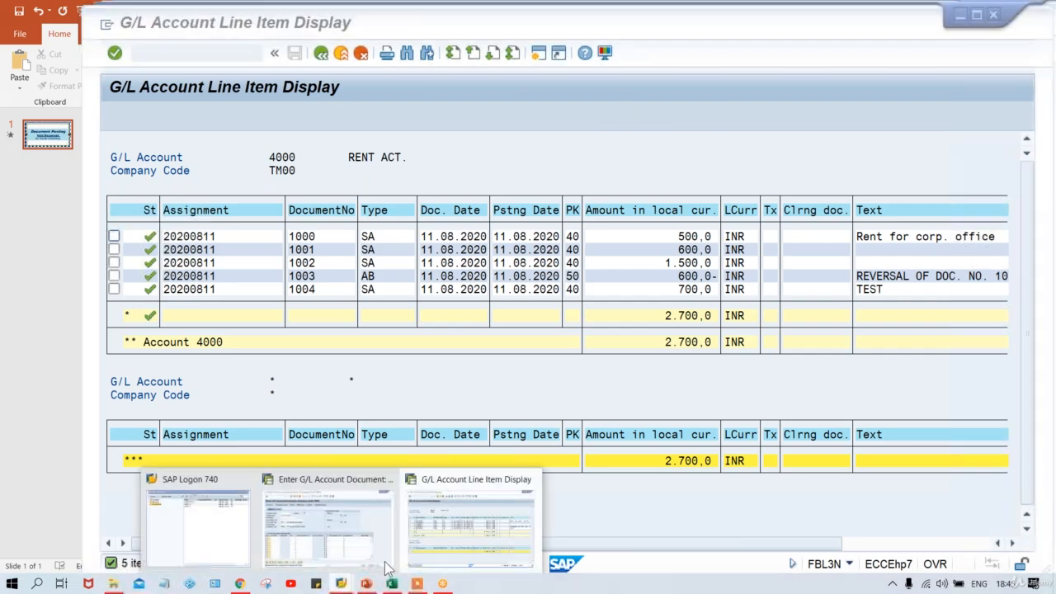
left_click(341, 505)
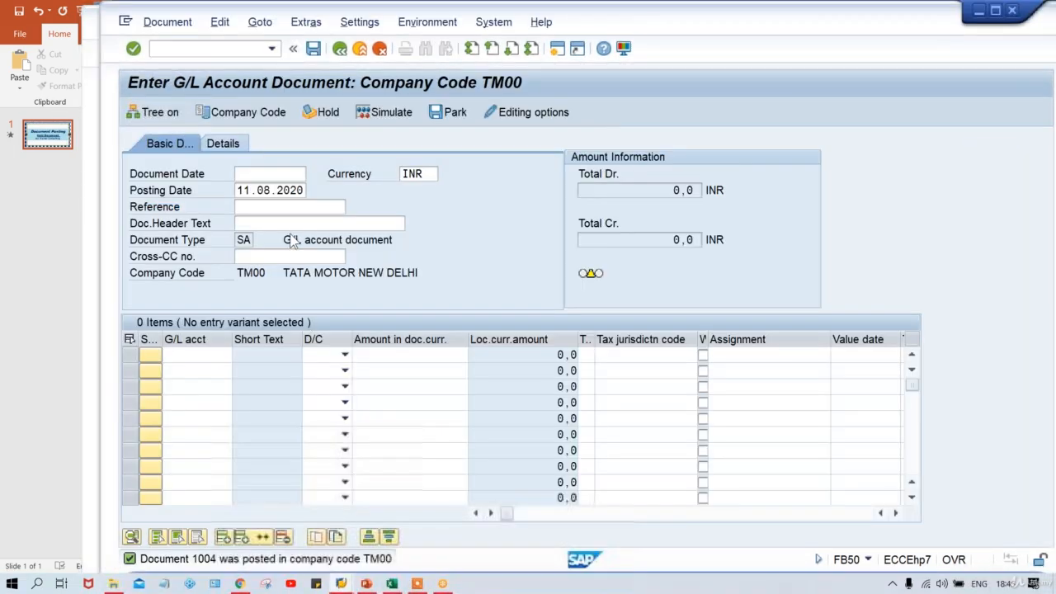
- Look up the available held documents for selection in FB50, and close the held document selection without choosing one
left_click(222, 25)
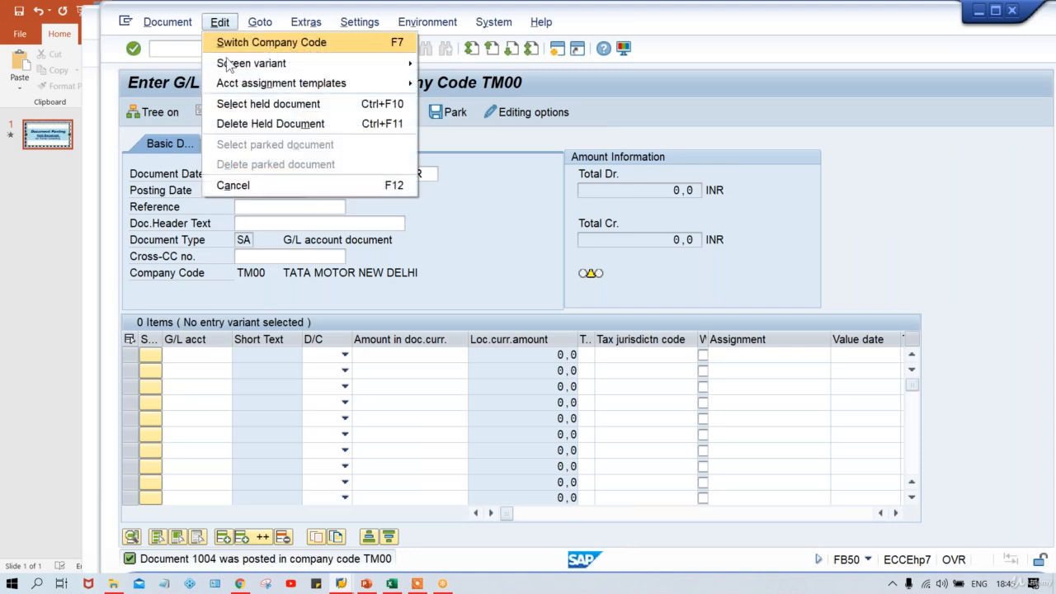
mouse_move(221, 84)
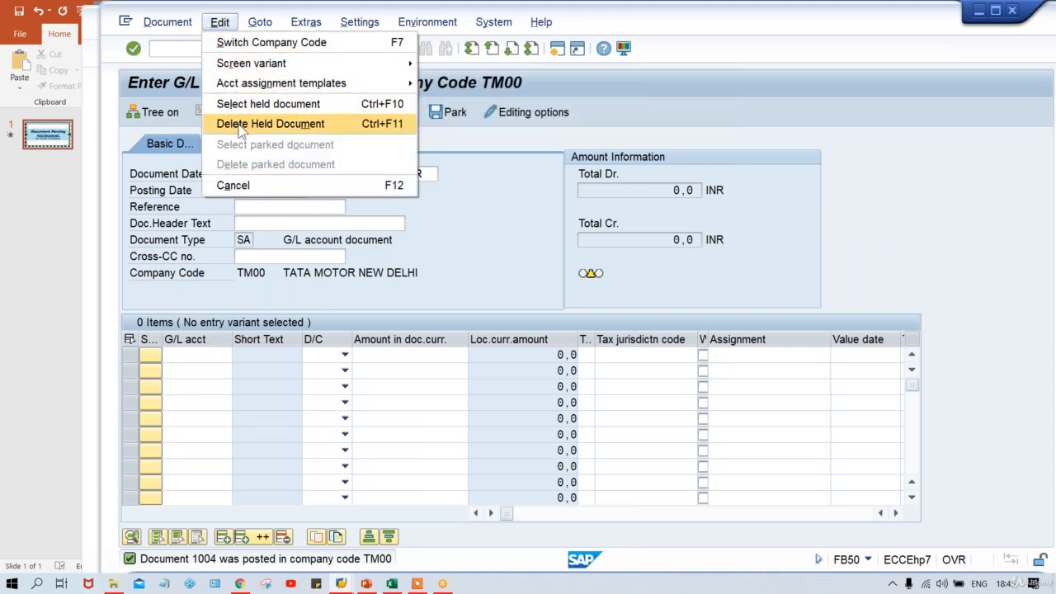
left_click(531, 223)
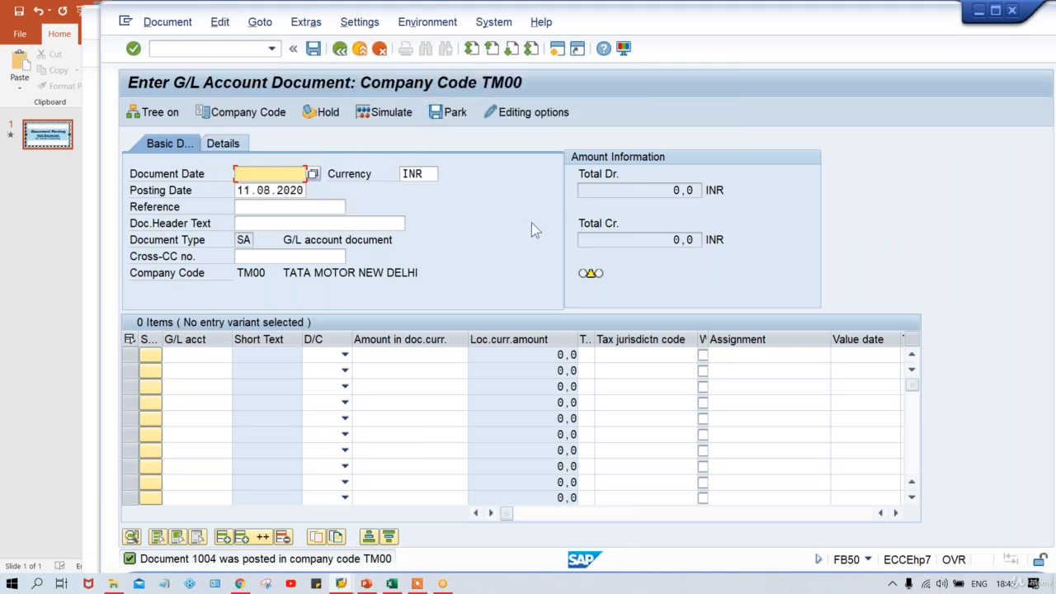
left_click(218, 25)
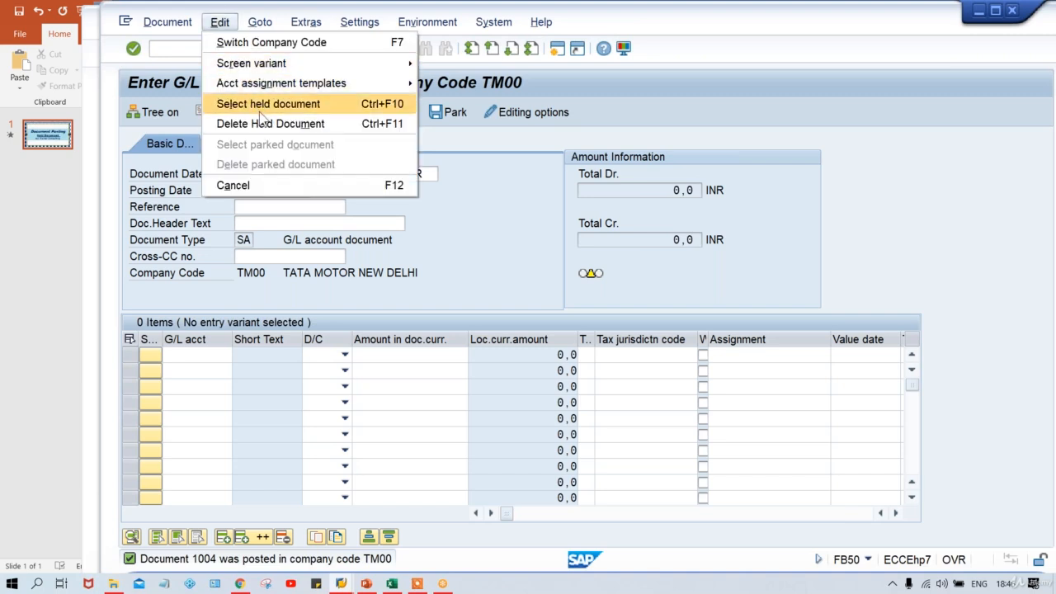
left_click(260, 110)
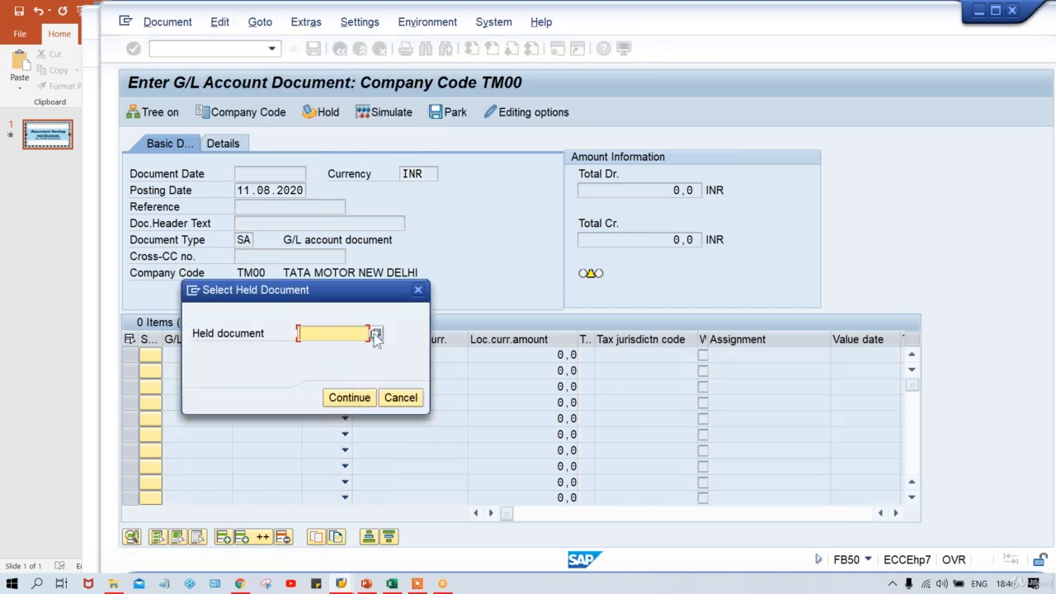
left_click(375, 333)
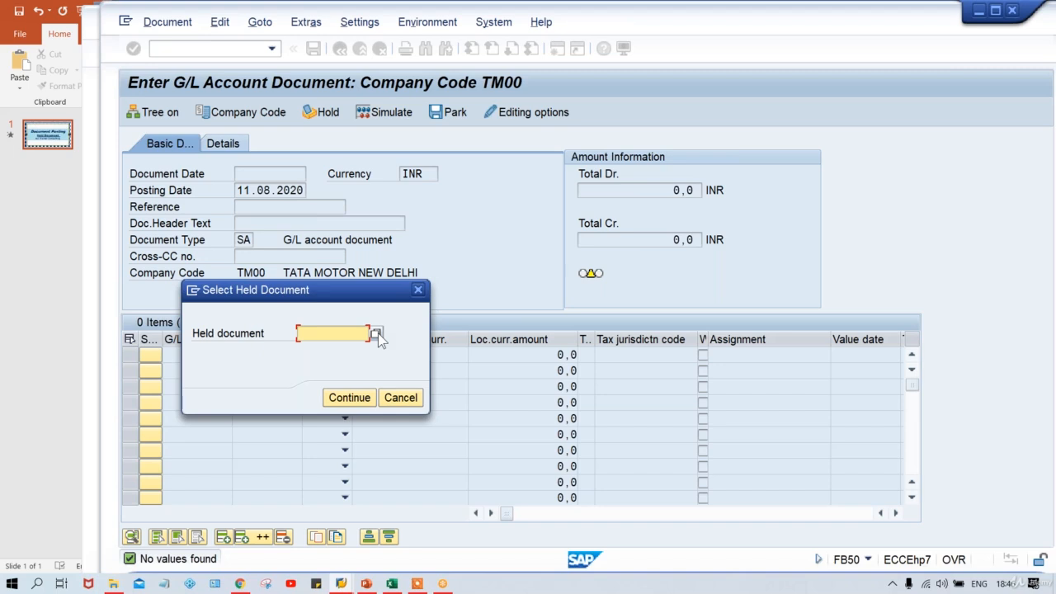
left_click(419, 289)
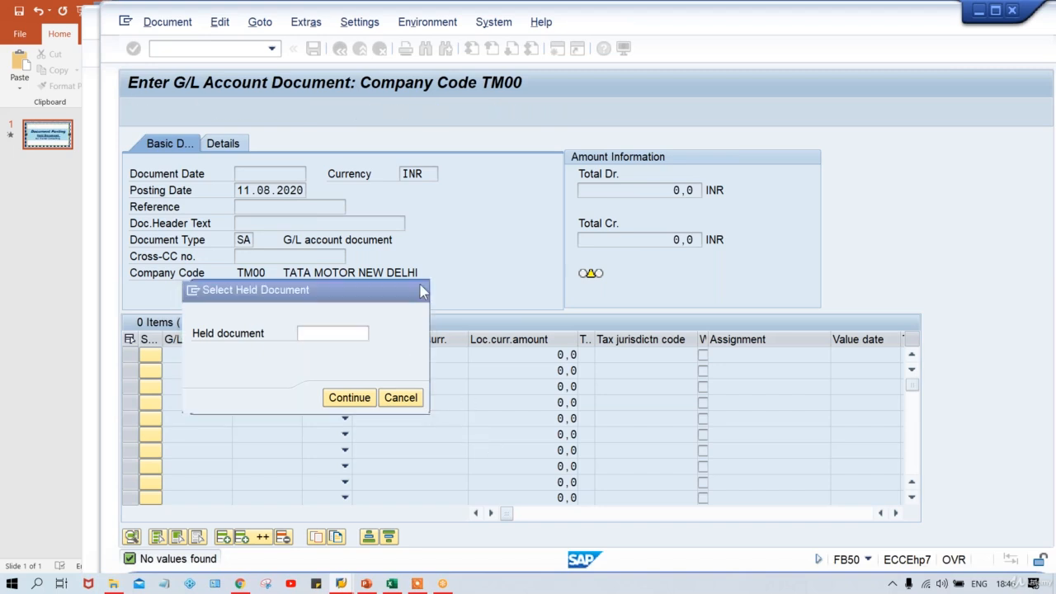